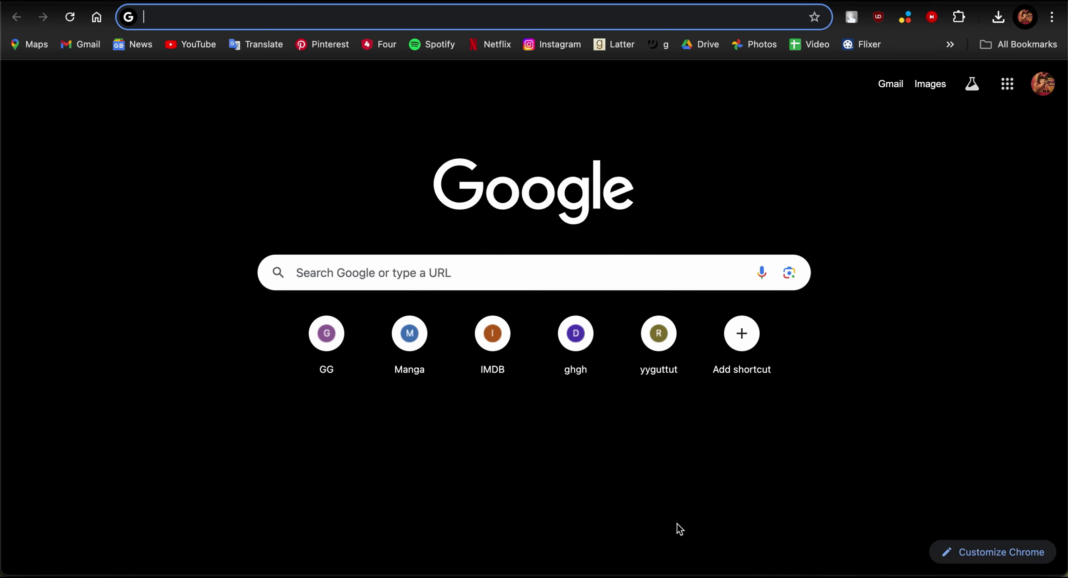
Step: Bring Safari forward and show its Settings window on the Advanced preferences pane
left_click(144, 569)
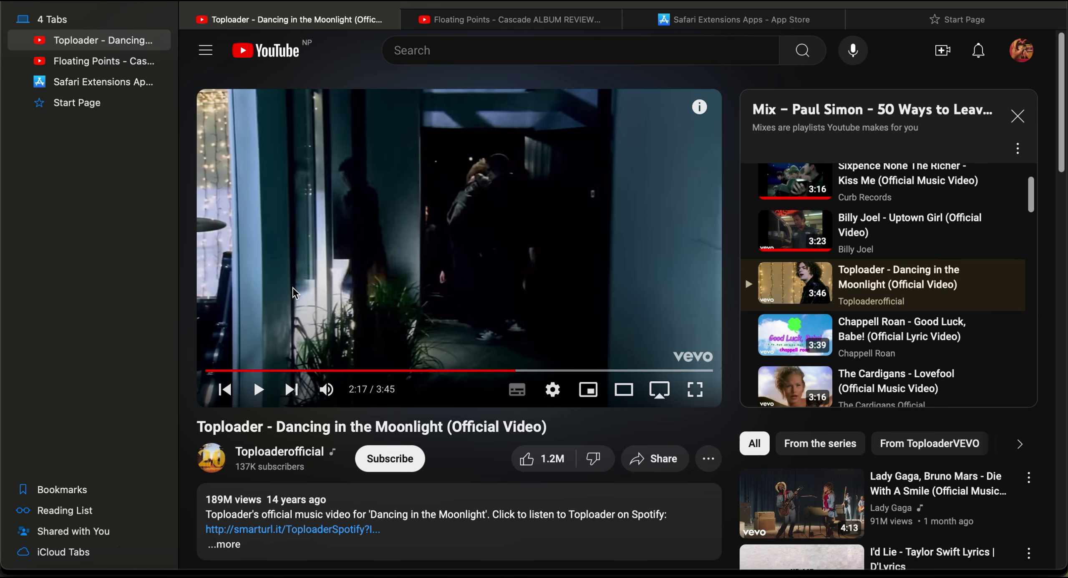
left_click(59, 2)
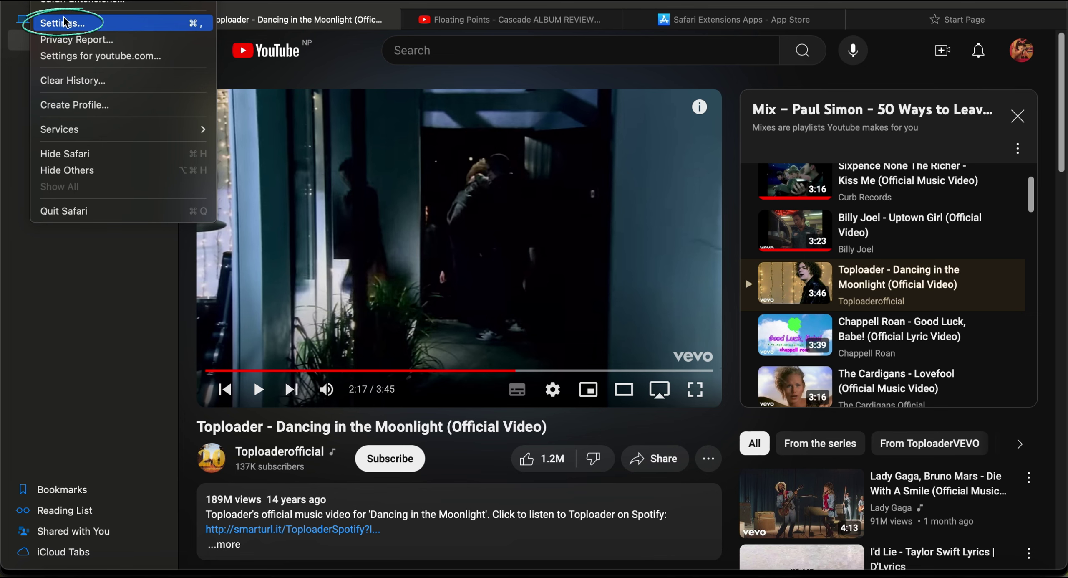
left_click(72, 23)
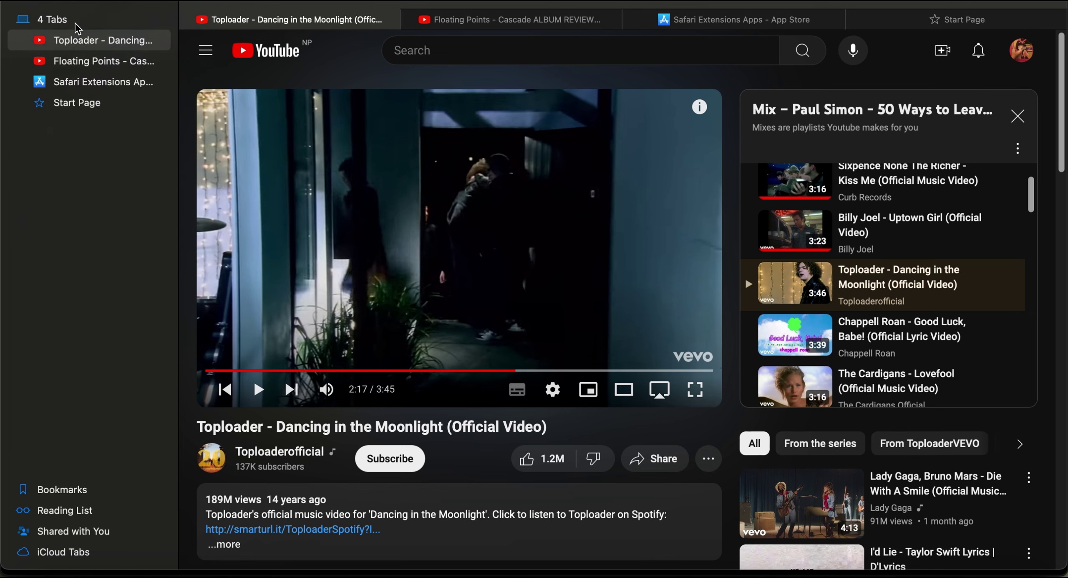
left_click(789, 126)
left_click(839, 125)
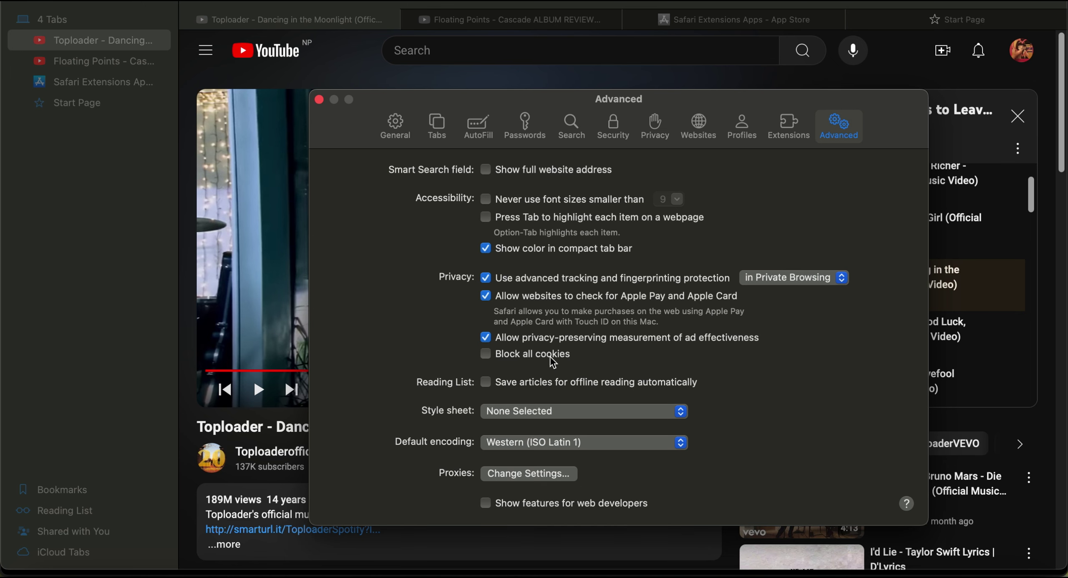
left_click(486, 355)
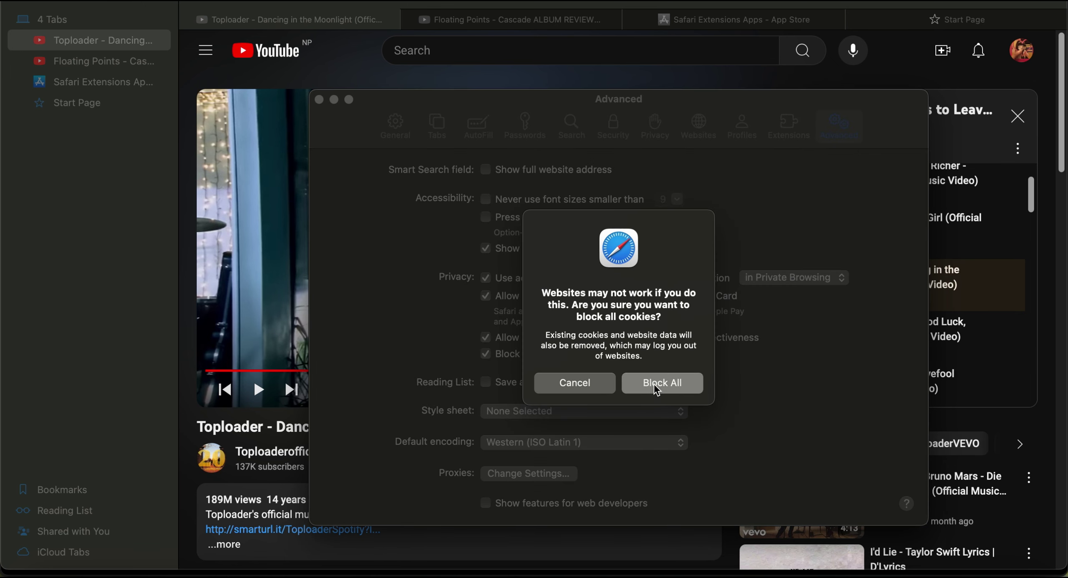
left_click(656, 384)
left_click(487, 355)
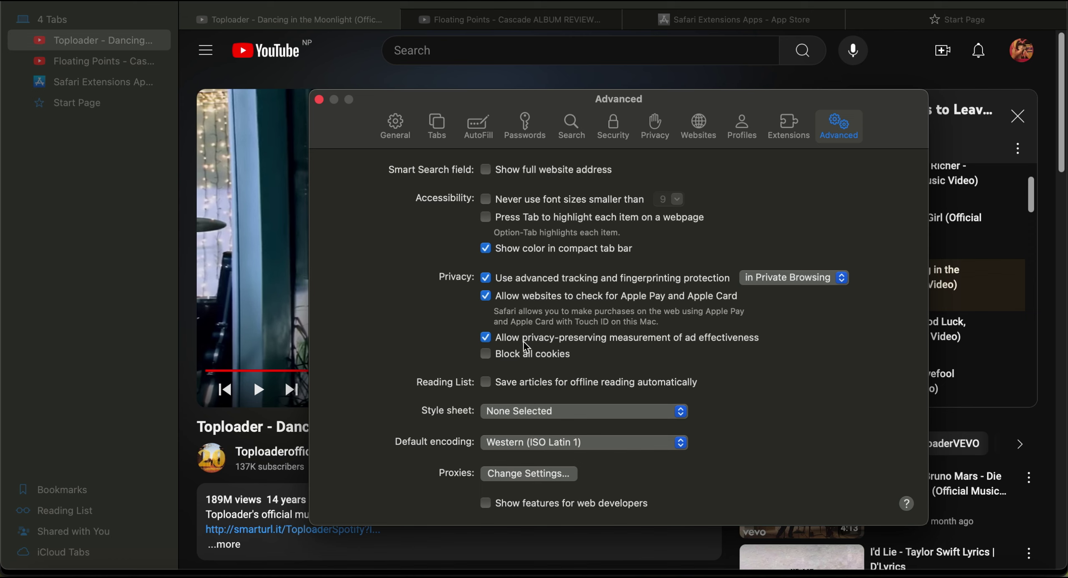
left_click(486, 354)
left_click(656, 386)
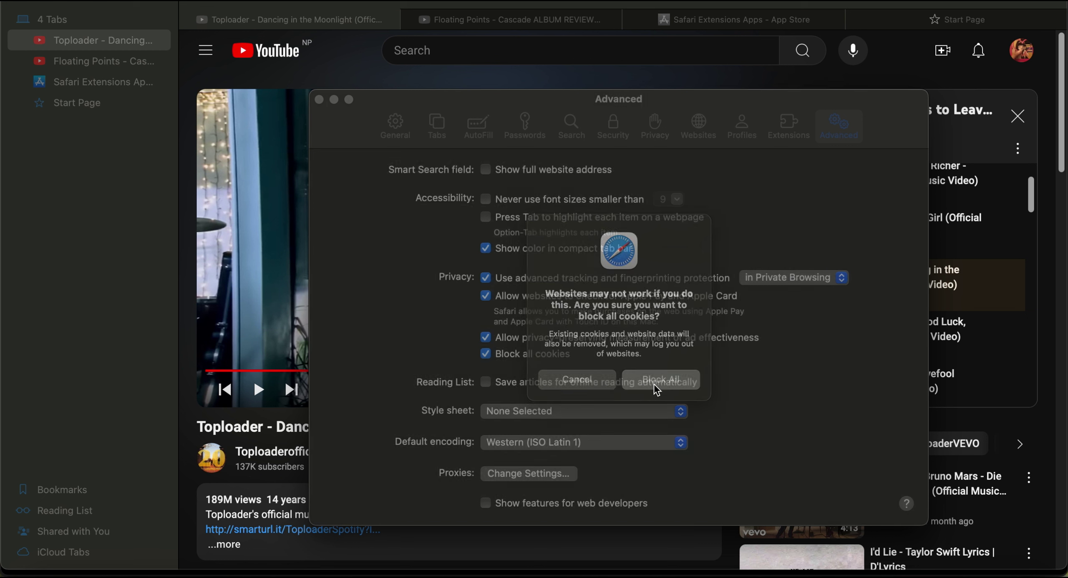